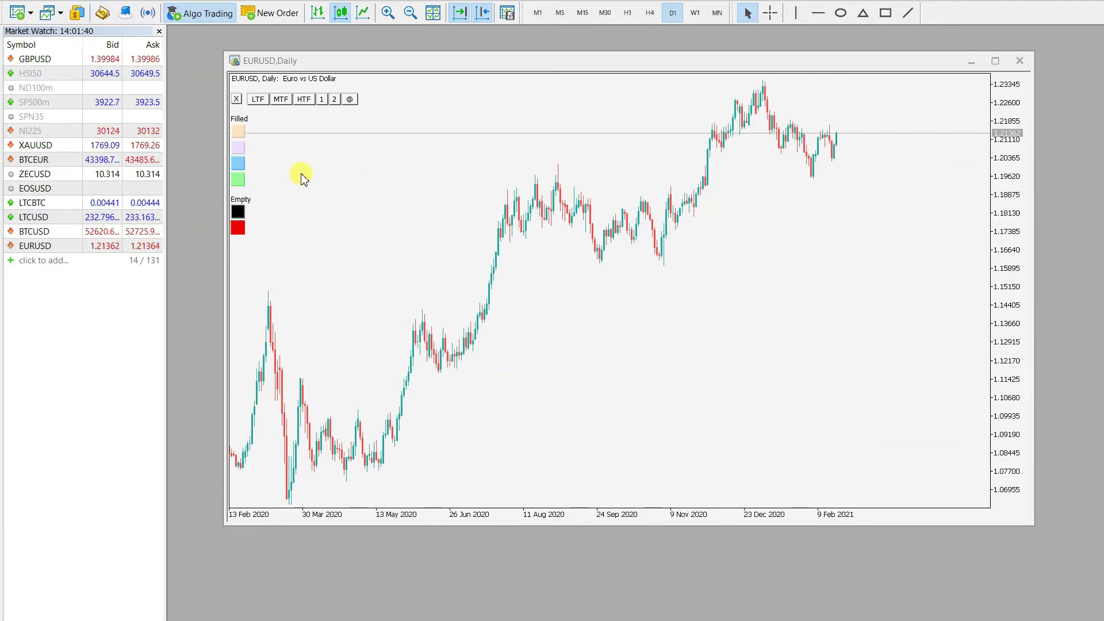
Open the Trading box indicator's input parameters from the chart's Indicator List.
{"action": "right_click", "coordinate": [354, 174]}
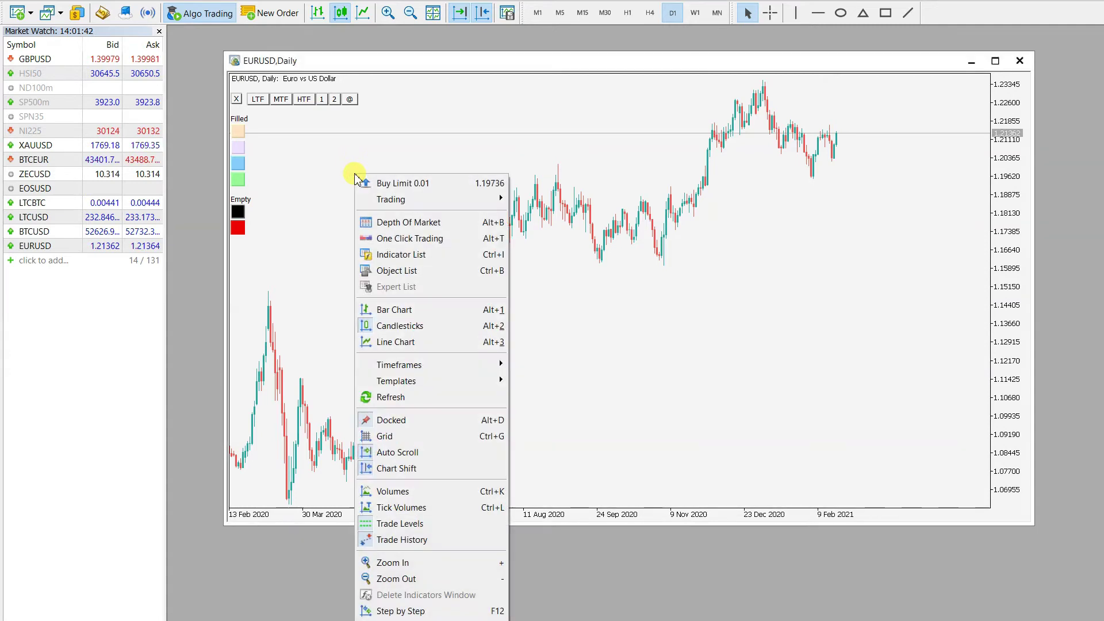
{"action": "left_click", "coordinate": [431, 254]}
{"action": "double_click", "coordinate": [499, 225]}
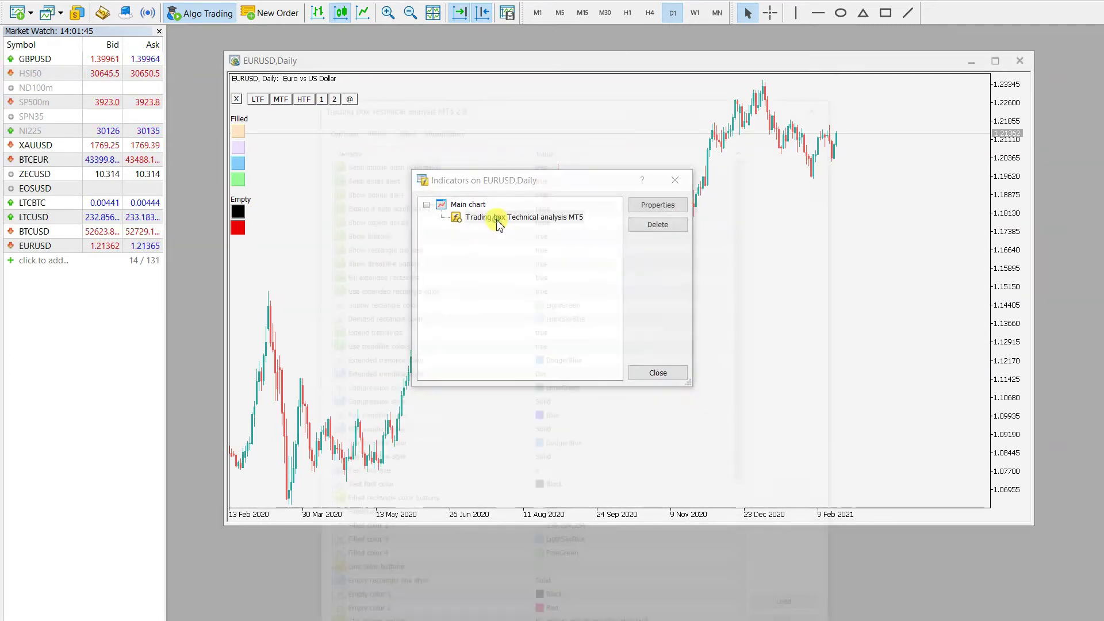
{"action": "left_click", "coordinate": [335, 123]}
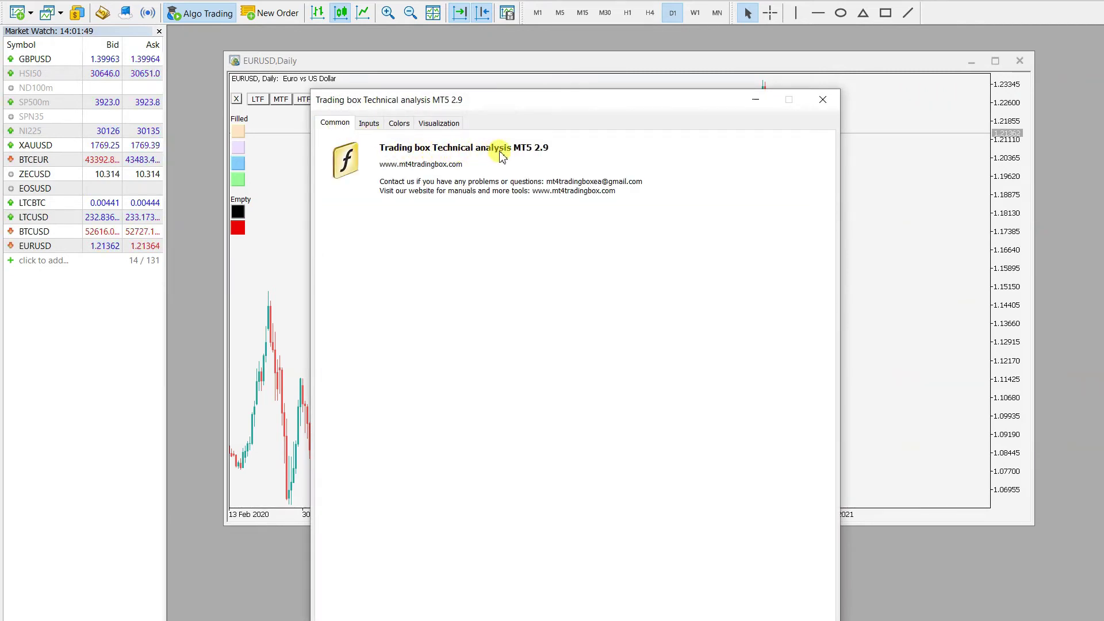
{"action": "left_click", "coordinate": [369, 124]}
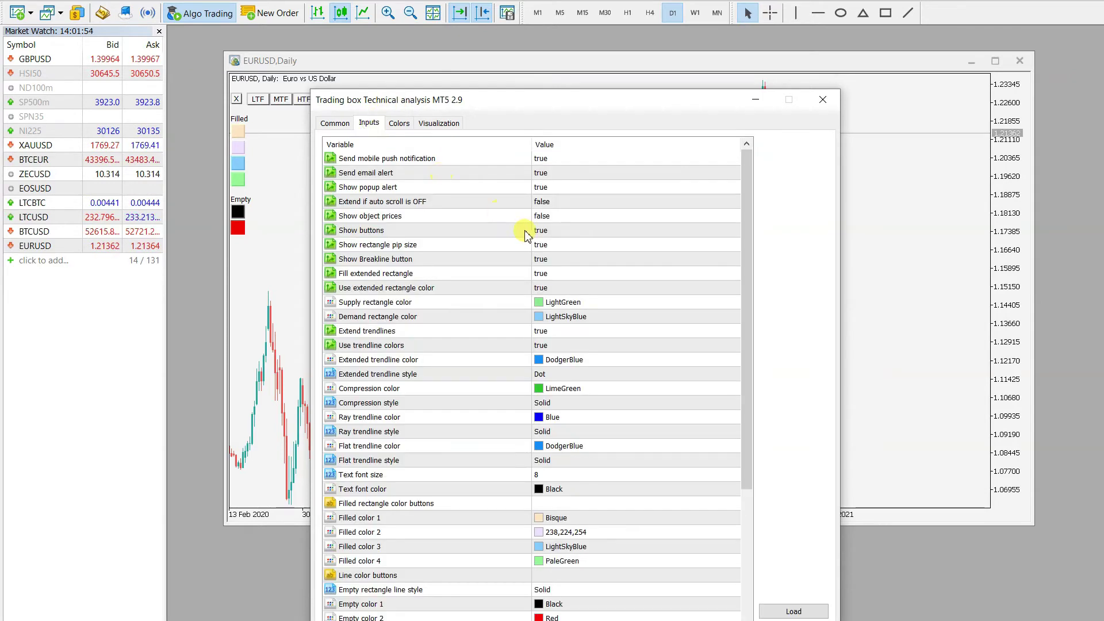
{"action": "scroll", "coordinate": [564, 288], "scroll_direction": "down", "scroll_amount": 3}
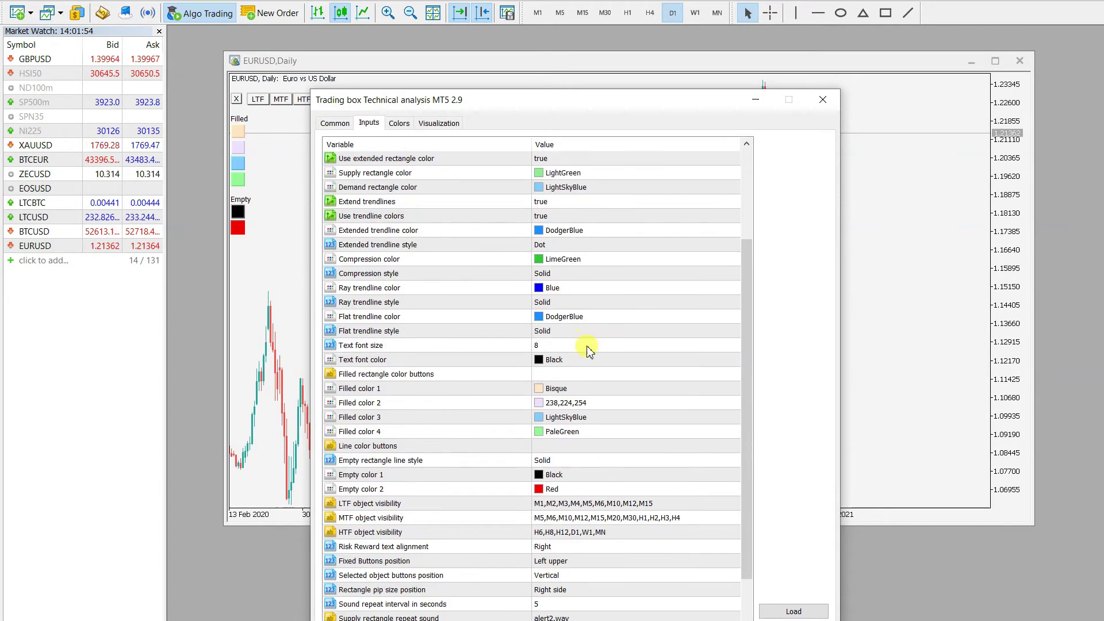
Set Filled color 1–3 to MediumOrchid, SeaGreen and Tomato, apply, and close the list.
{"action": "left_click", "coordinate": [586, 389]}
{"action": "left_click", "coordinate": [734, 391]}
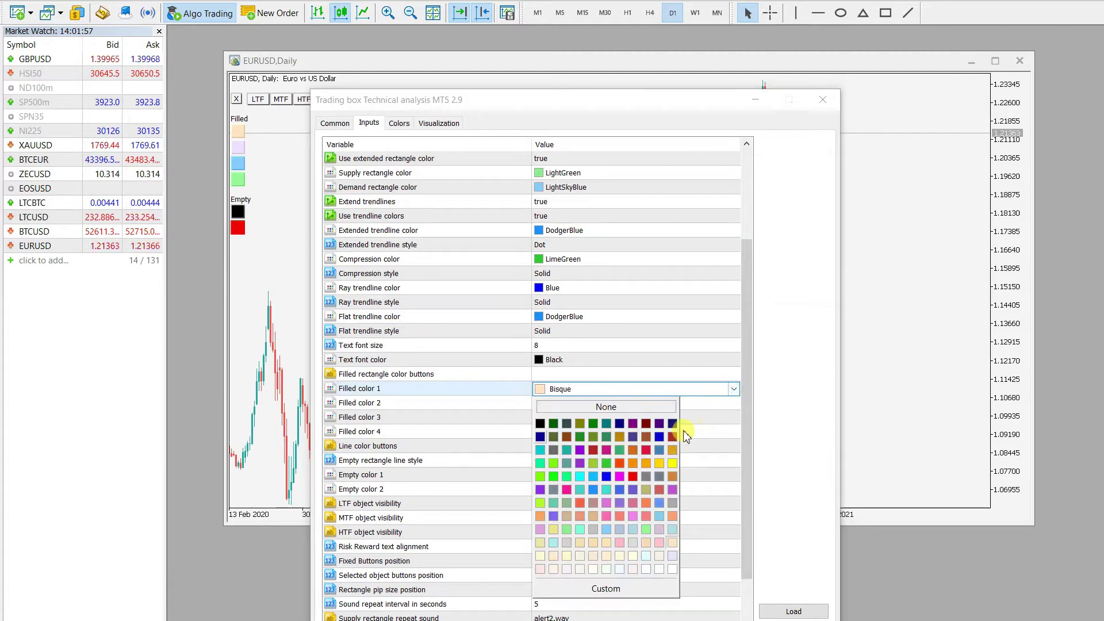
{"action": "left_click", "coordinate": [674, 495]}
{"action": "left_click", "coordinate": [733, 404]}
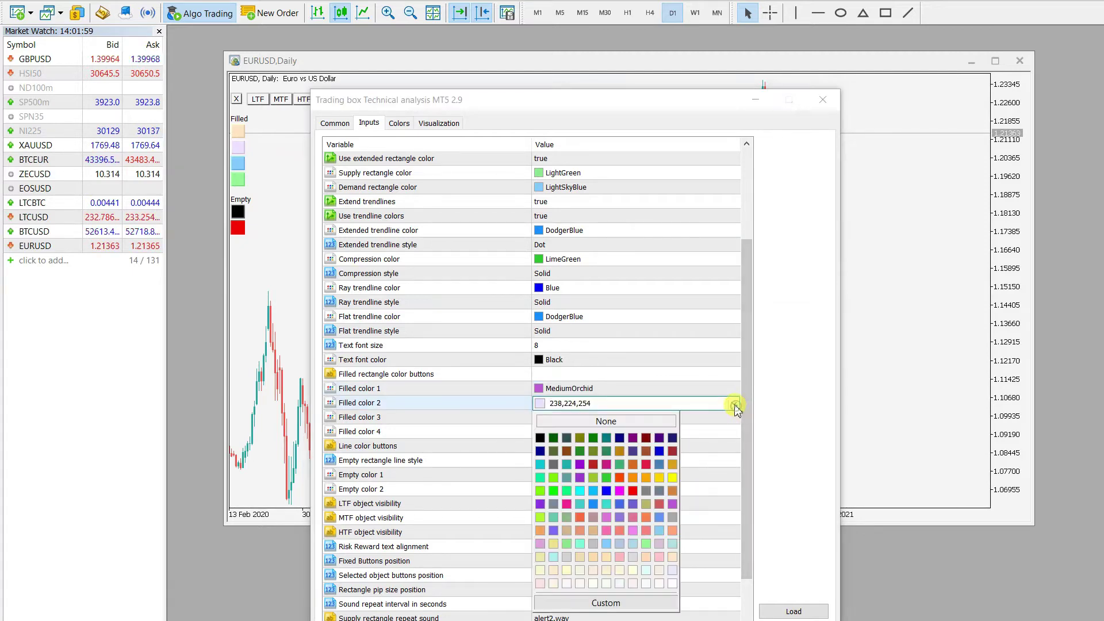
{"action": "left_click", "coordinate": [618, 450]}
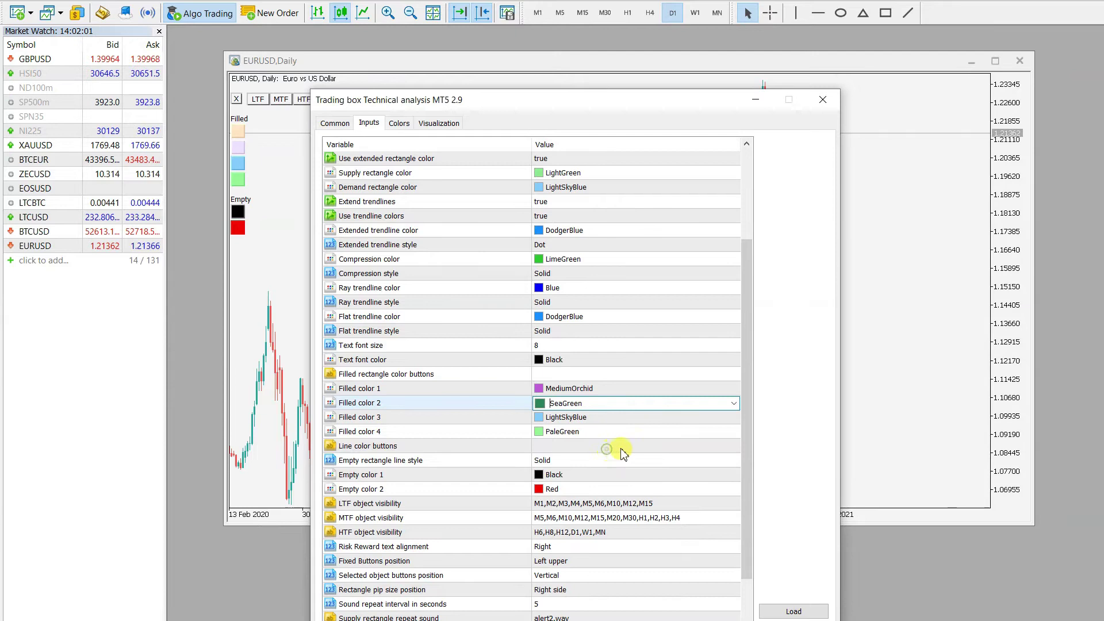
{"action": "left_click", "coordinate": [734, 418]}
{"action": "left_click", "coordinate": [735, 419]}
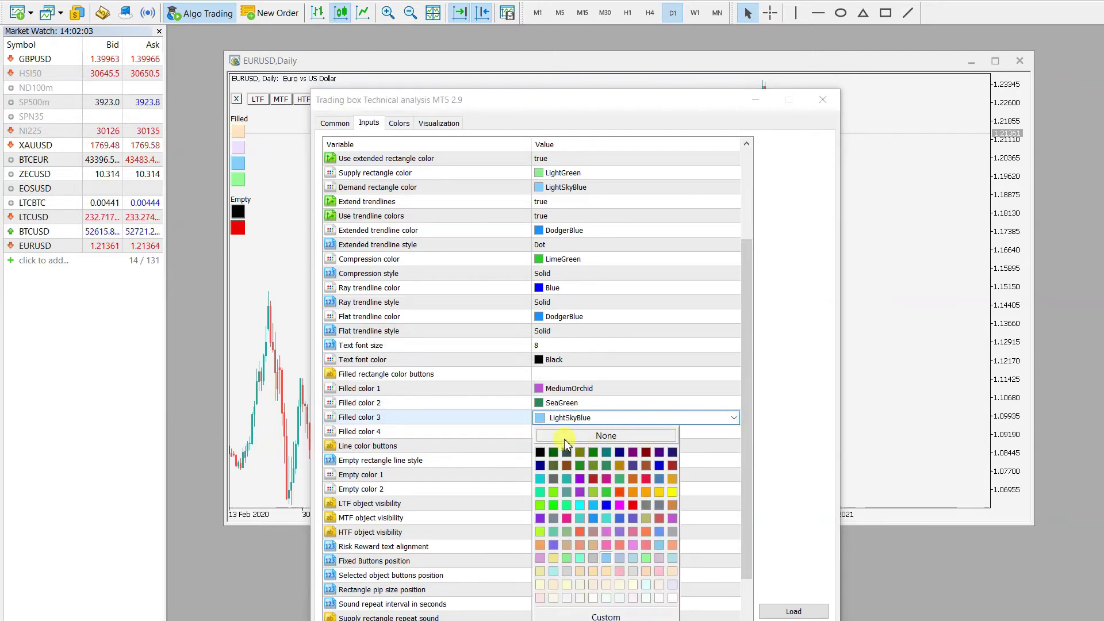
{"action": "left_click", "coordinate": [580, 532]}
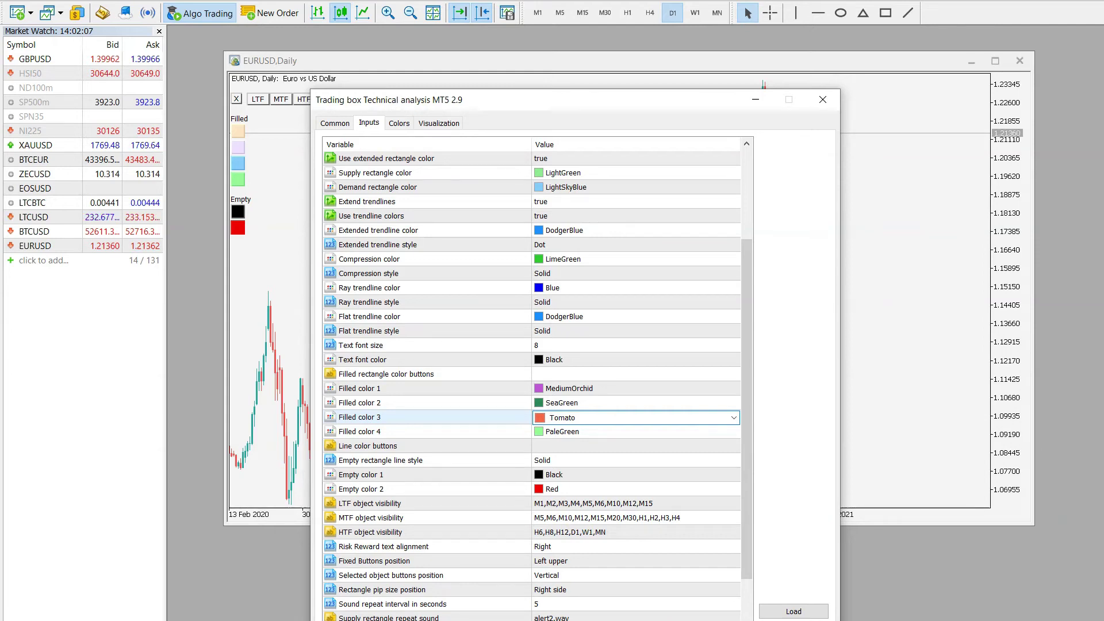
{"action": "key", "text": "Return"}
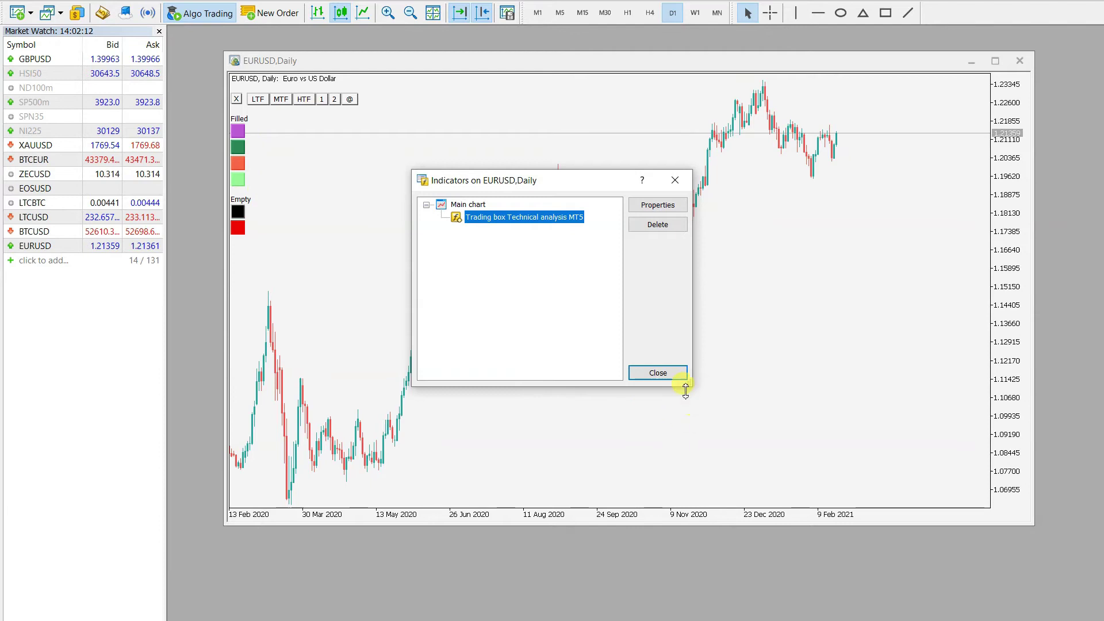
{"action": "left_click", "coordinate": [661, 374]}
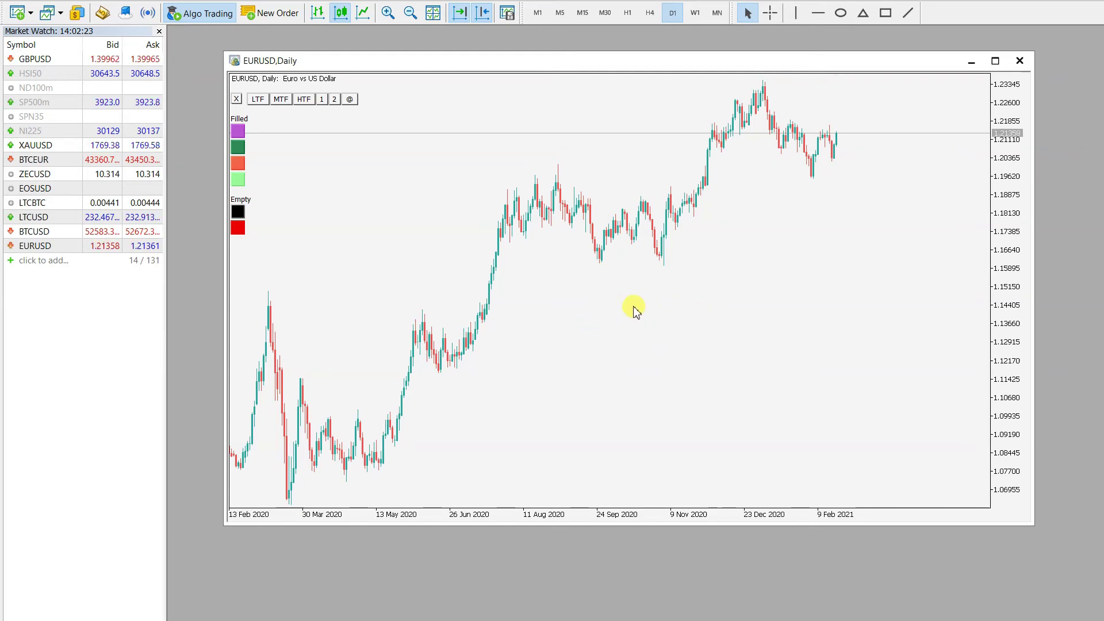
Save the EURUSD chart as template 'Default.tpl', replacing the existing Default.tpl file.
{"action": "right_click", "coordinate": [415, 164]}
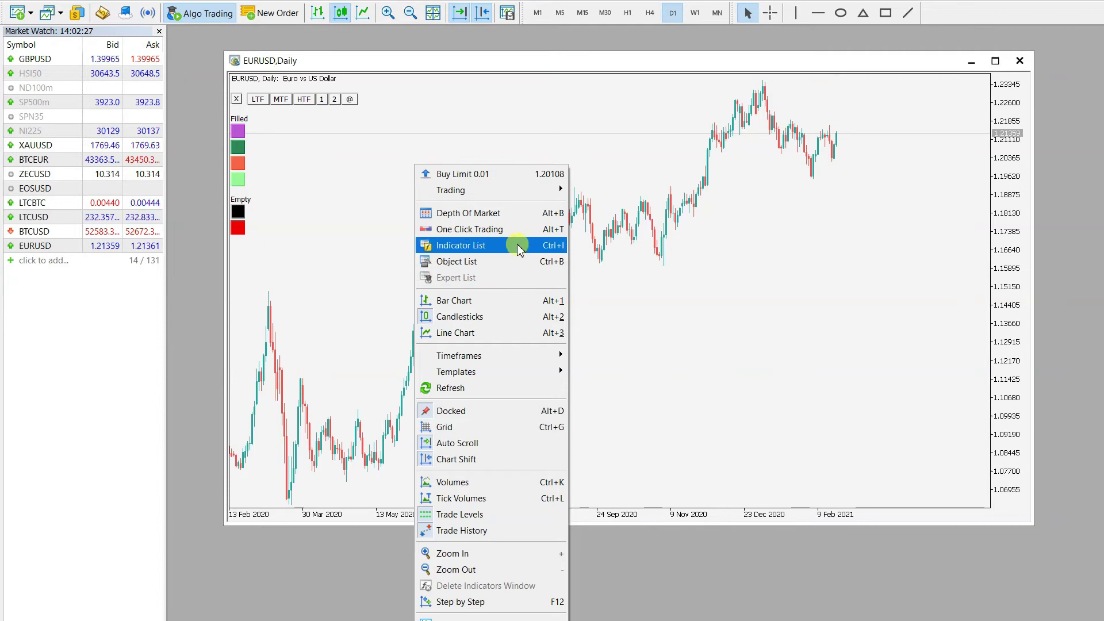
{"action": "mouse_move", "coordinate": [529, 374]}
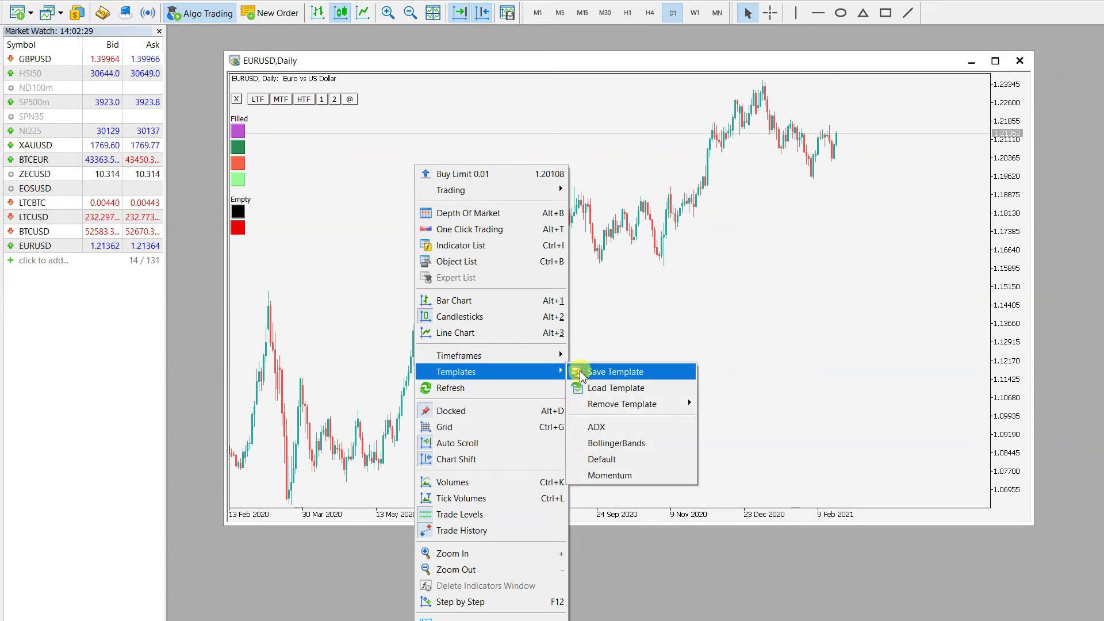
{"action": "left_click", "coordinate": [638, 374]}
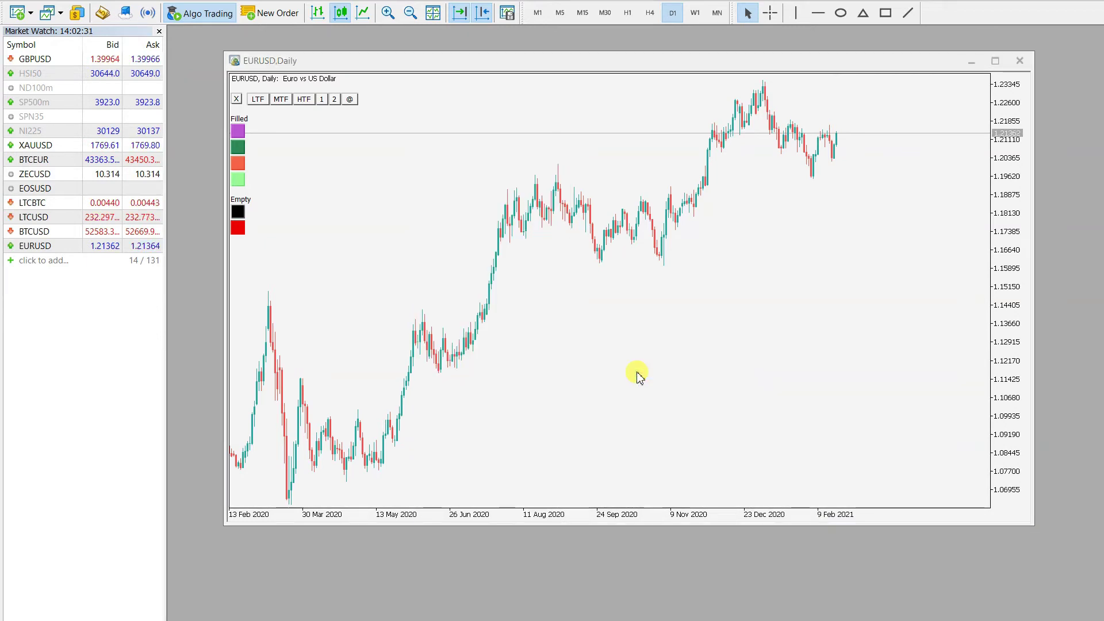
{"action": "left_click", "coordinate": [499, 359]}
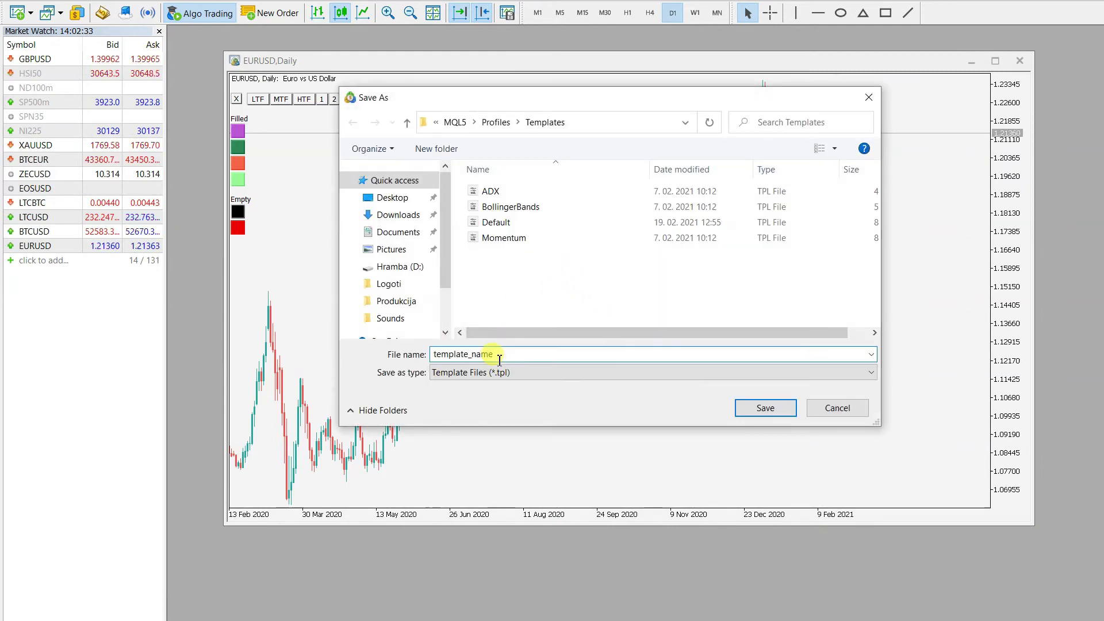
{"action": "left_click_drag", "start_coordinate": [502, 358], "coordinate": [345, 349]}
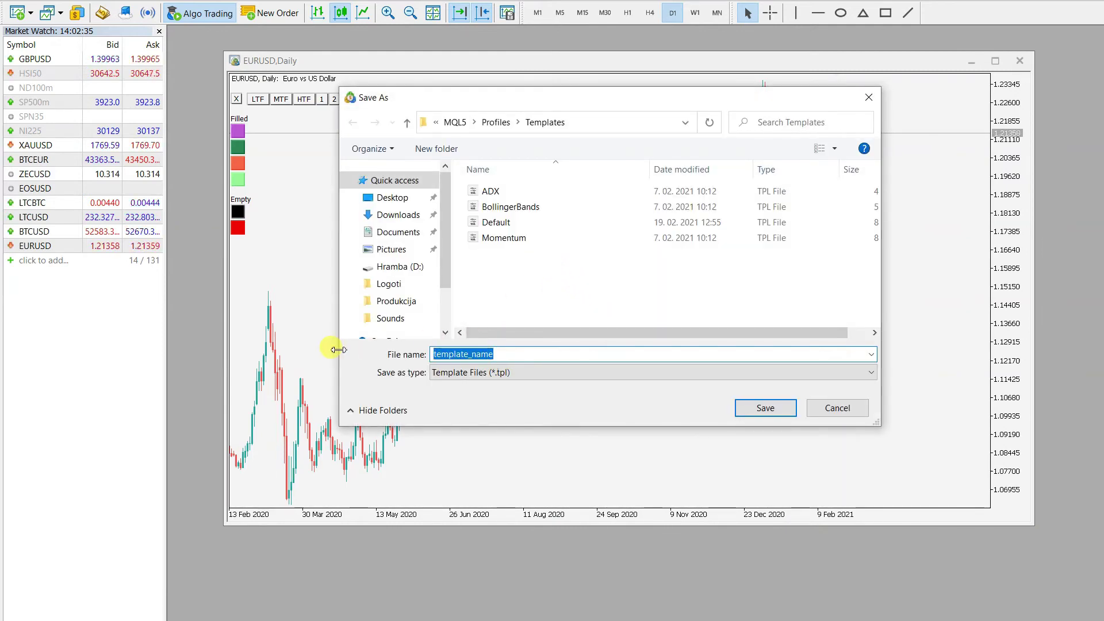
{"action": "type", "text": "Default"}
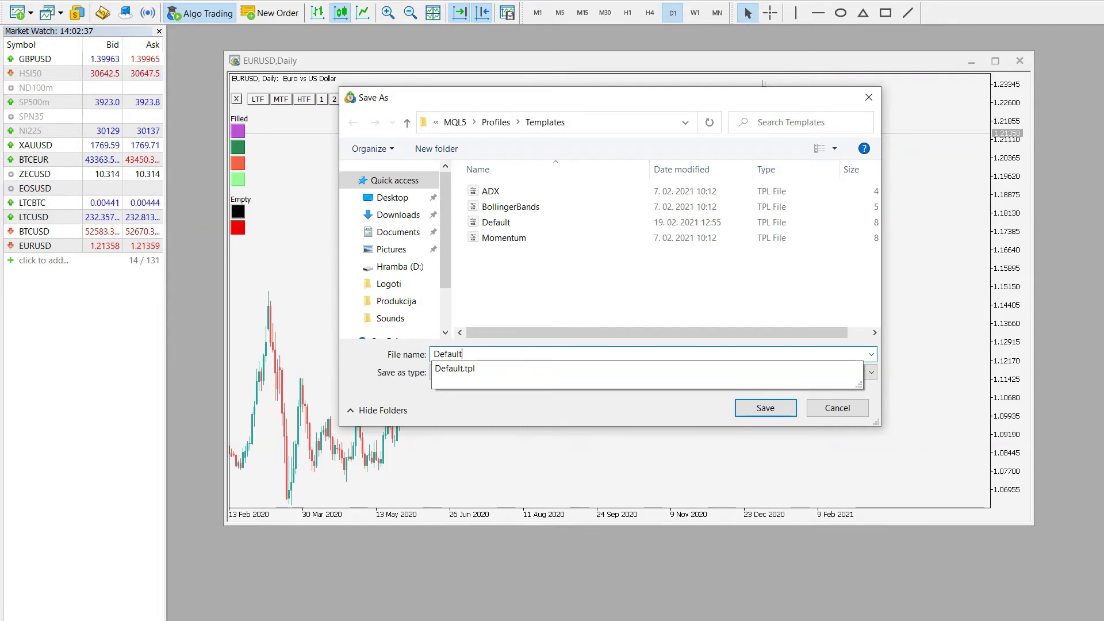
{"action": "type", "text": ".tpl"}
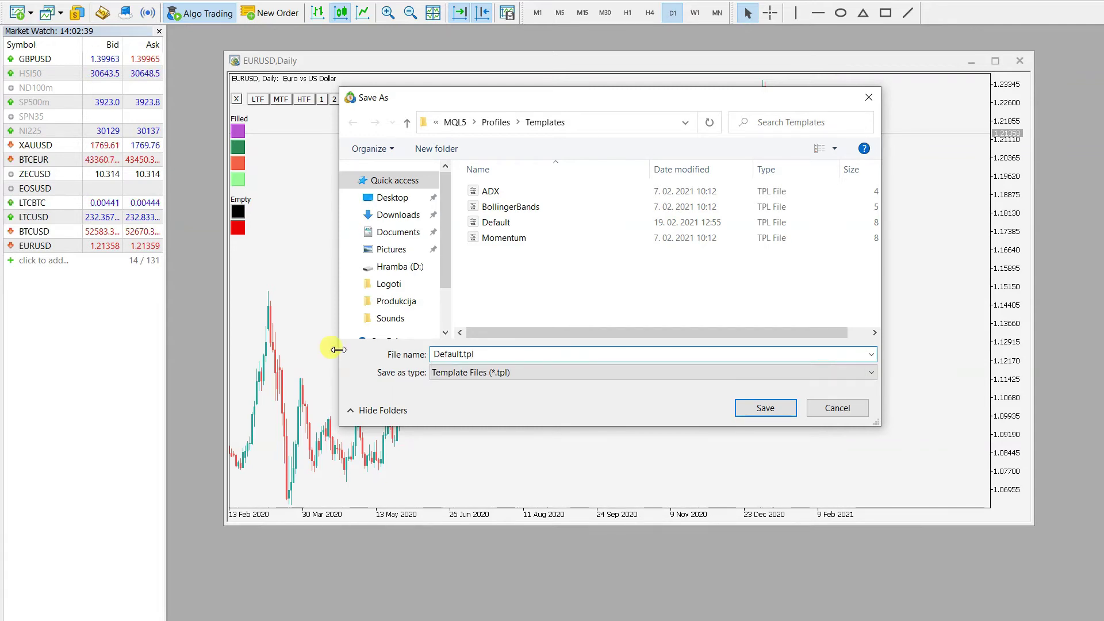
{"action": "left_click_drag", "start_coordinate": [478, 354], "coordinate": [426, 348]}
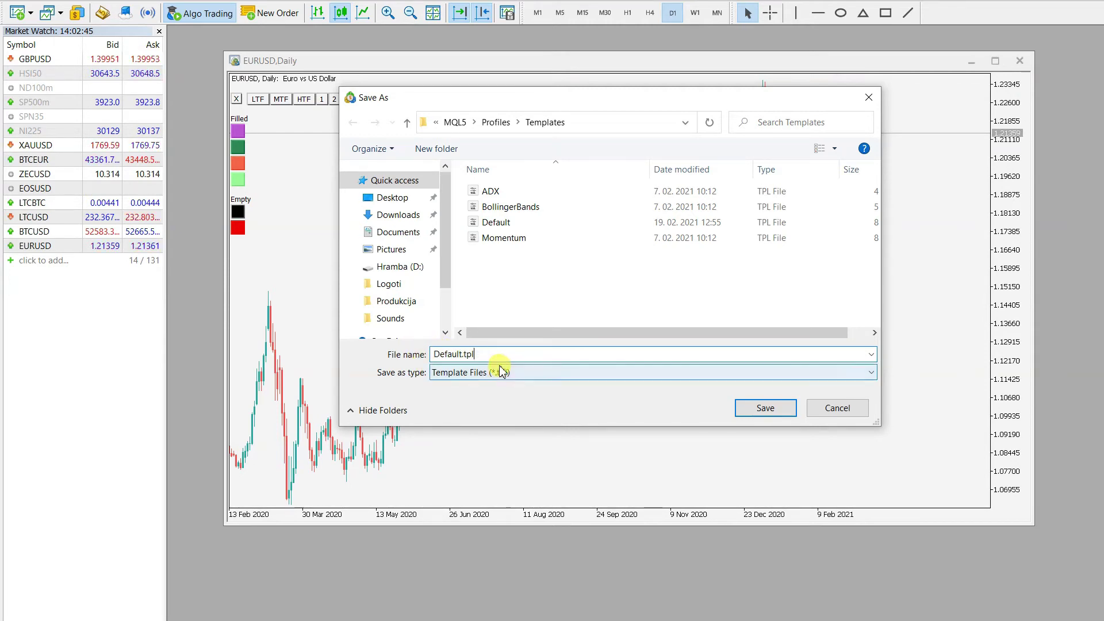
{"action": "left_click", "coordinate": [765, 408]}
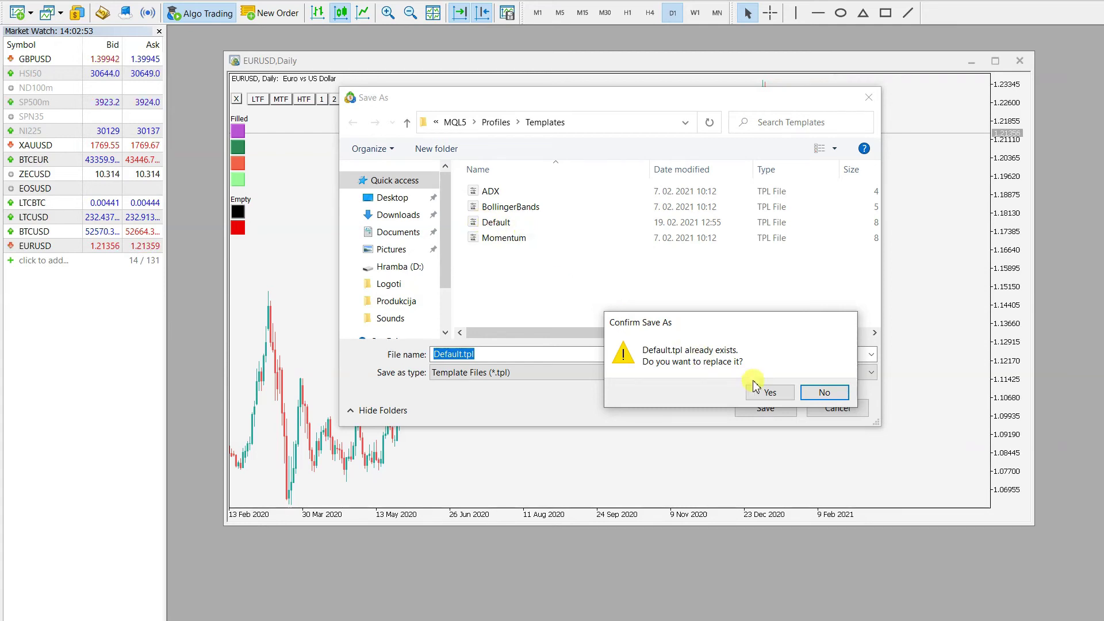
{"action": "left_click", "coordinate": [770, 393]}
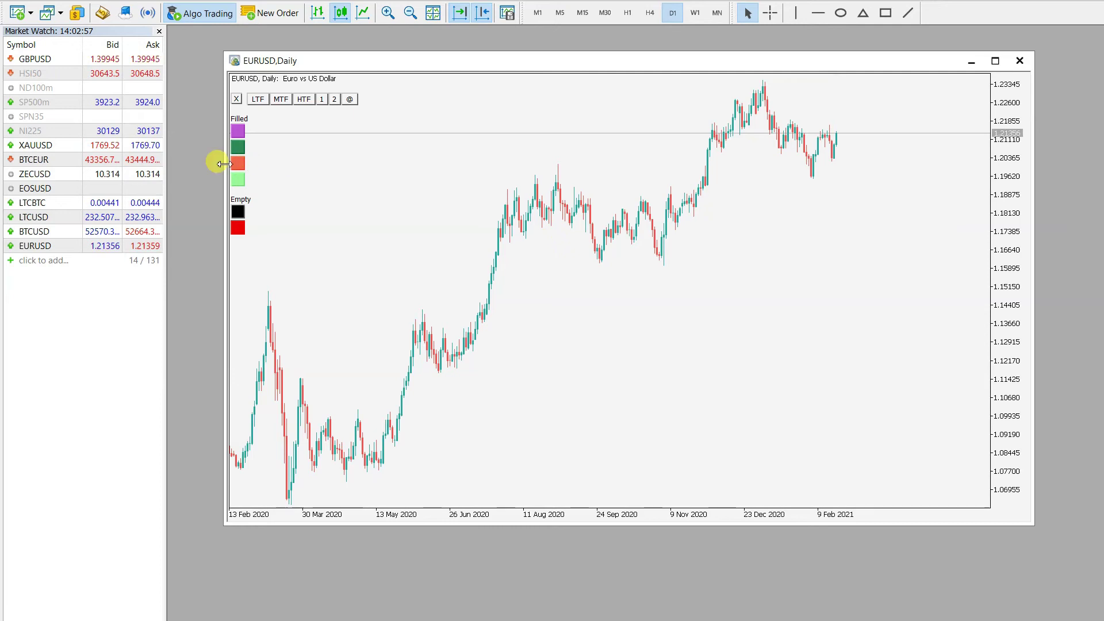
Drag GBPUSD from Market Watch to open its daily chart, then move that window into view.
{"action": "left_click", "coordinate": [96, 60]}
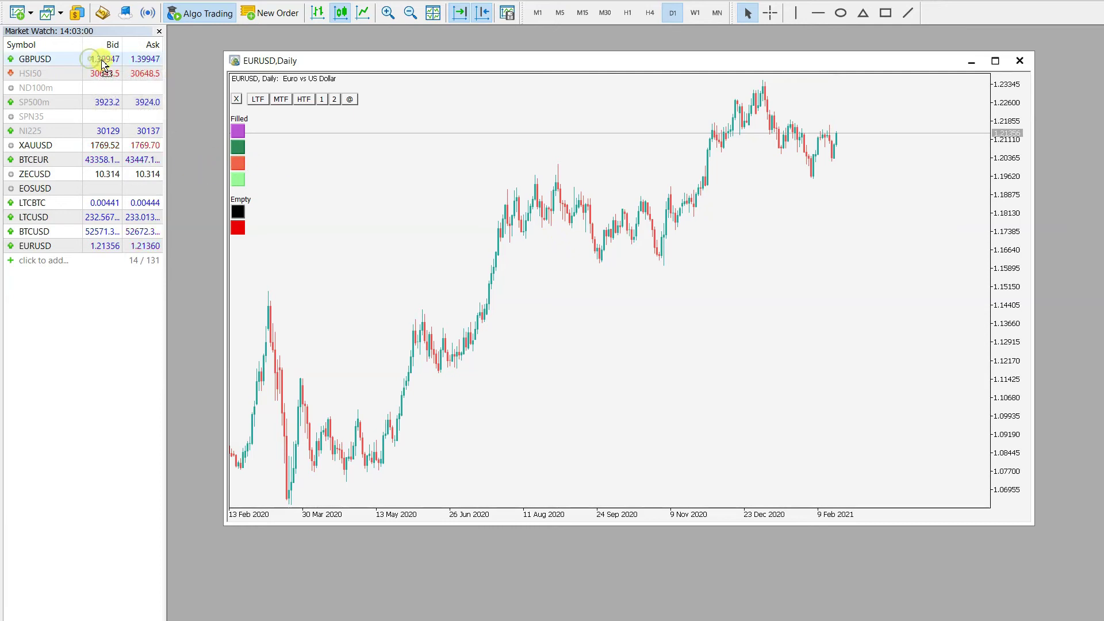
{"action": "left_click_drag", "start_coordinate": [135, 65], "coordinate": [193, 77]}
{"action": "left_click_drag", "start_coordinate": [312, 74], "coordinate": [350, 83]}
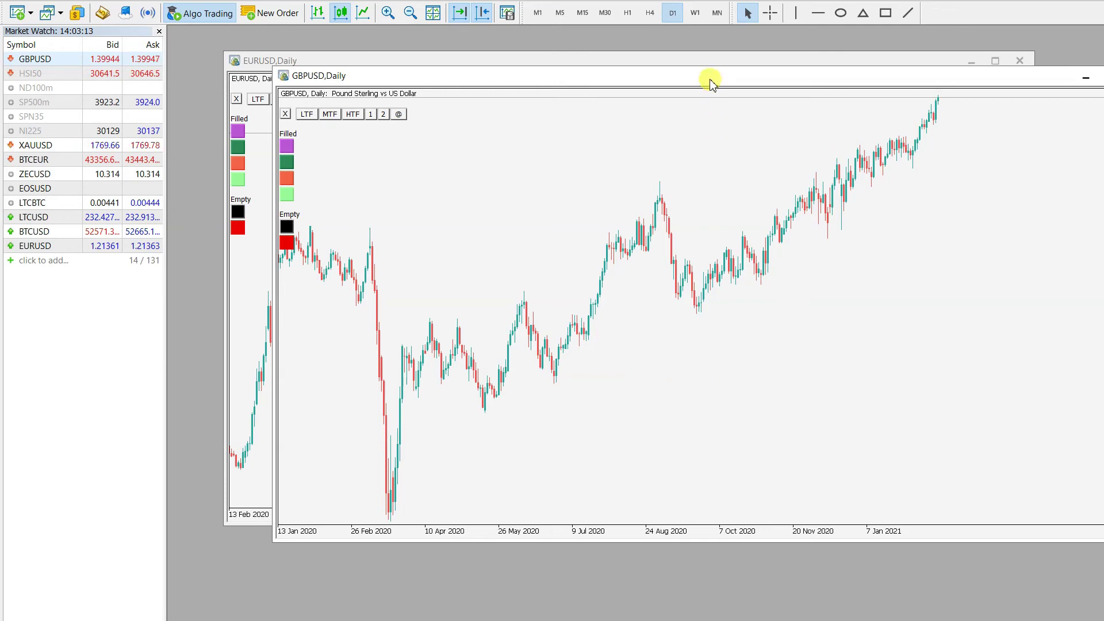
{"action": "left_click_drag", "start_coordinate": [710, 81], "coordinate": [632, 53]}
Draw a rectangle under the April–July 2020 lows, extend it right, and fill it light green.
{"action": "left_click", "coordinate": [886, 13]}
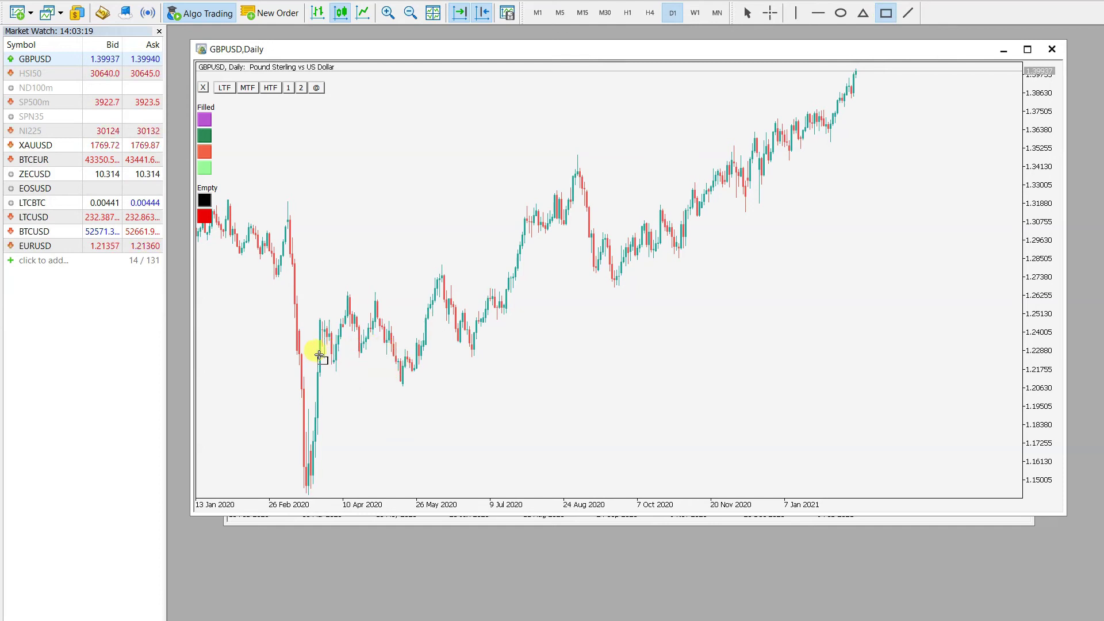
{"action": "left_click_drag", "start_coordinate": [319, 355], "coordinate": [565, 394]}
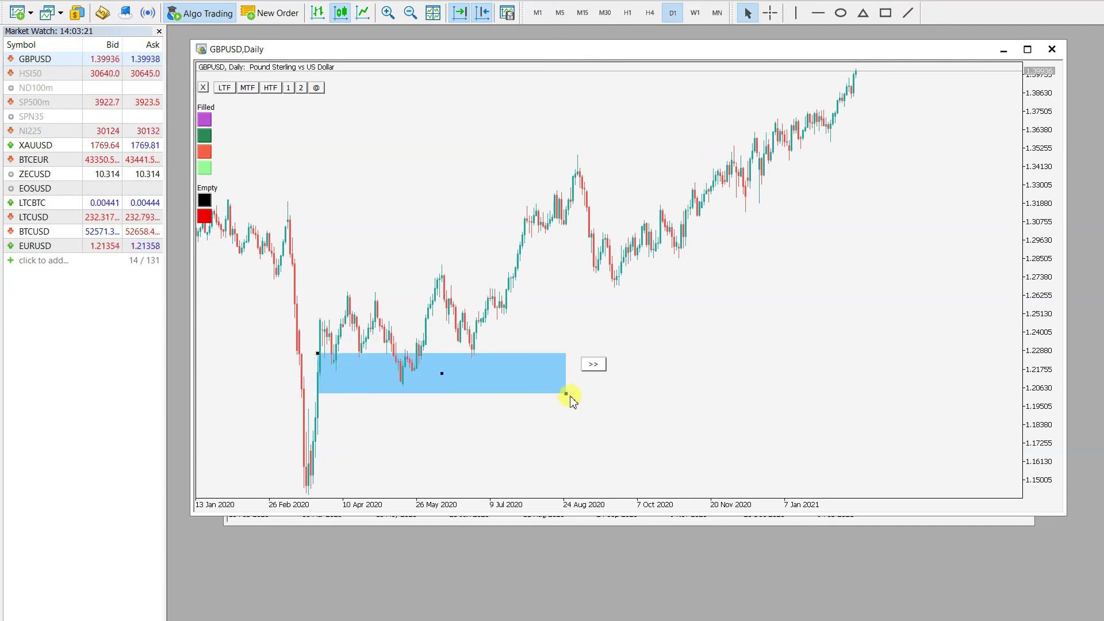
{"action": "left_click", "coordinate": [601, 366]}
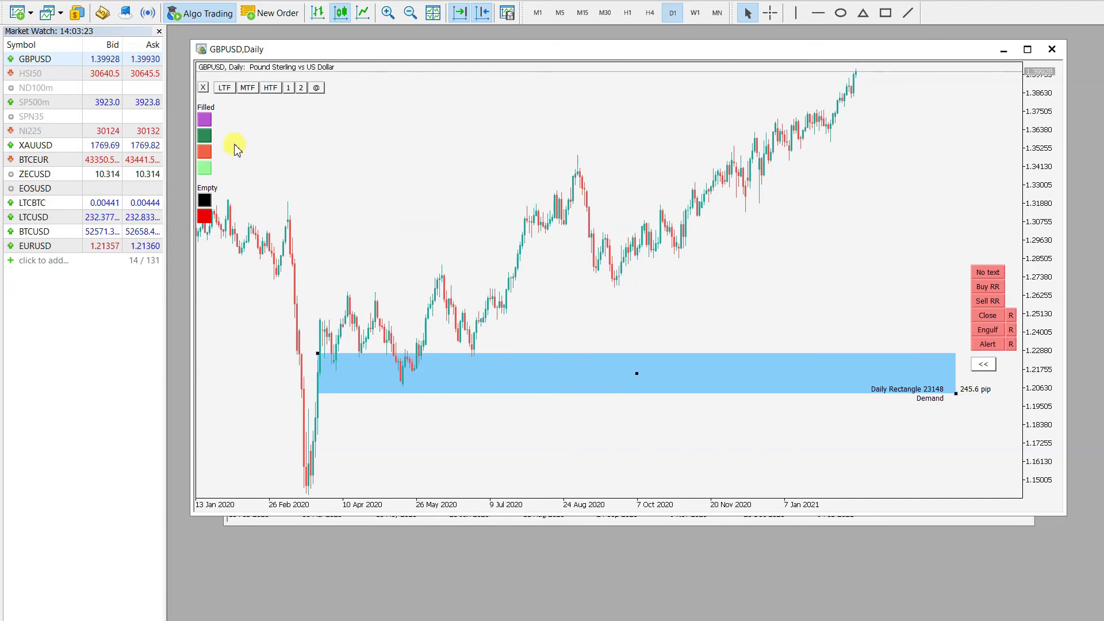
{"action": "left_click", "coordinate": [204, 121]}
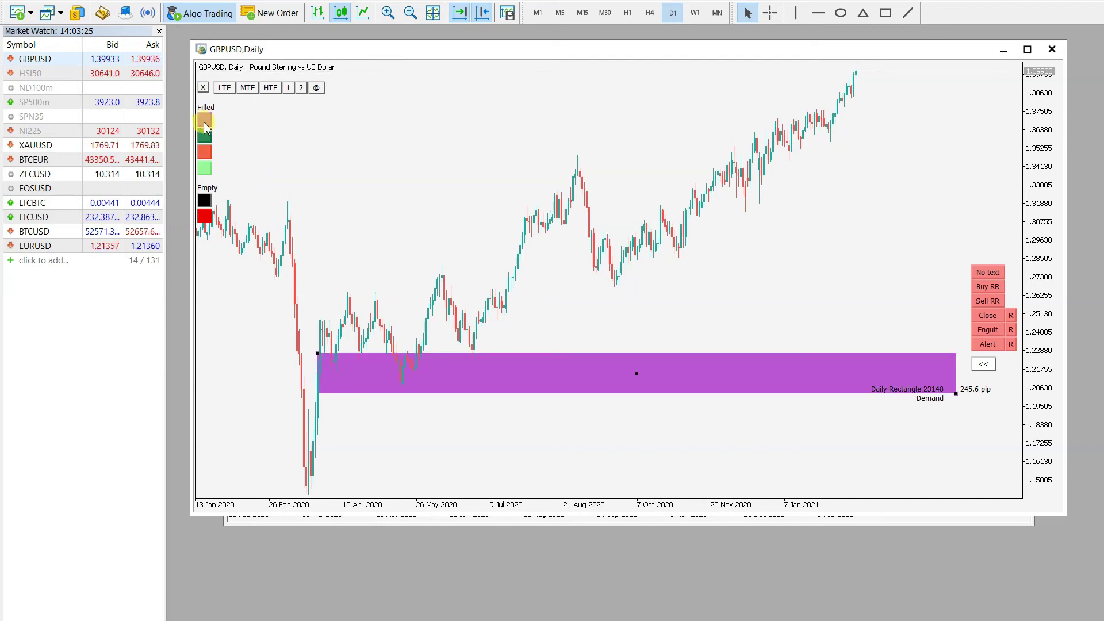
{"action": "left_click", "coordinate": [205, 135]}
{"action": "left_click", "coordinate": [207, 154]}
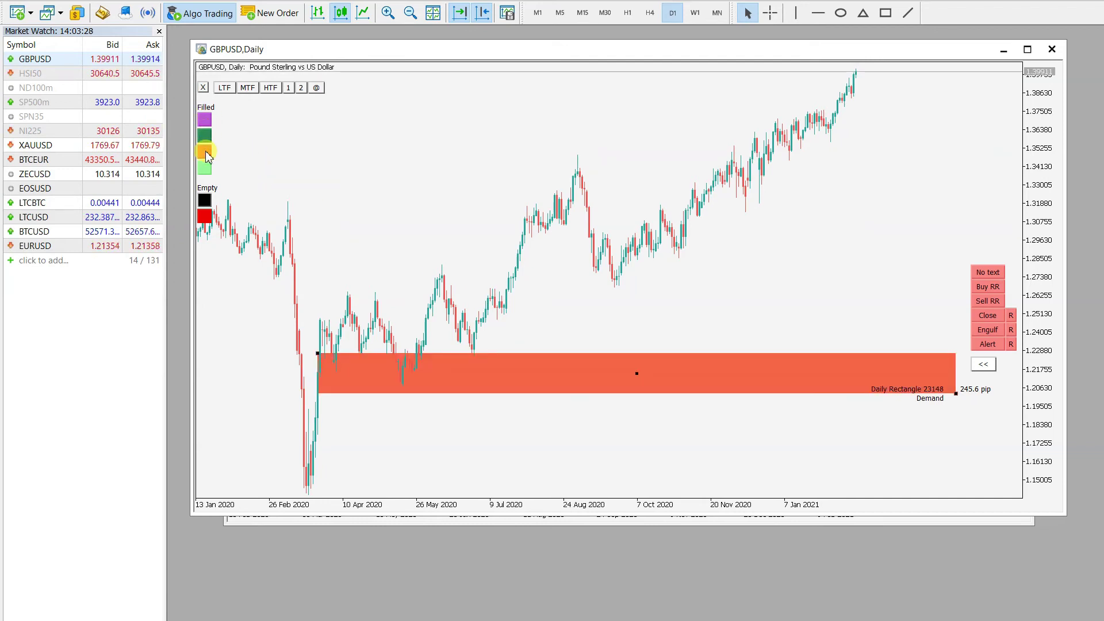
{"action": "left_click", "coordinate": [205, 171]}
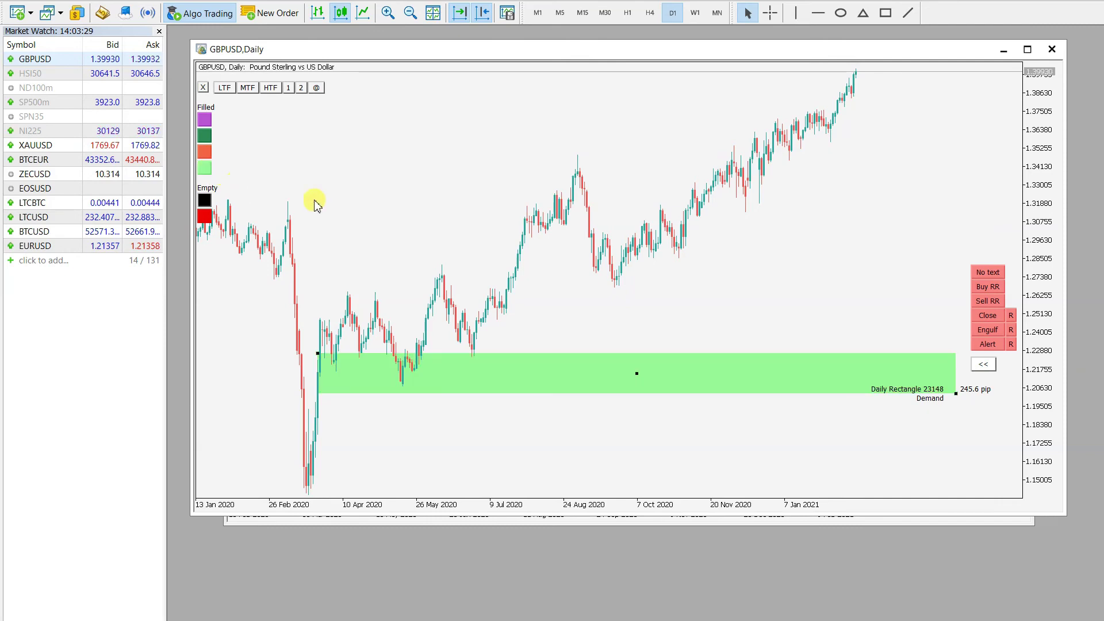
Draw a flat trendline near 1.33 and make it solid black with width 2.
{"action": "left_click", "coordinate": [907, 13]}
{"action": "left_click_drag", "start_coordinate": [552, 190], "coordinate": [828, 195]}
{"action": "left_click", "coordinate": [856, 203]}
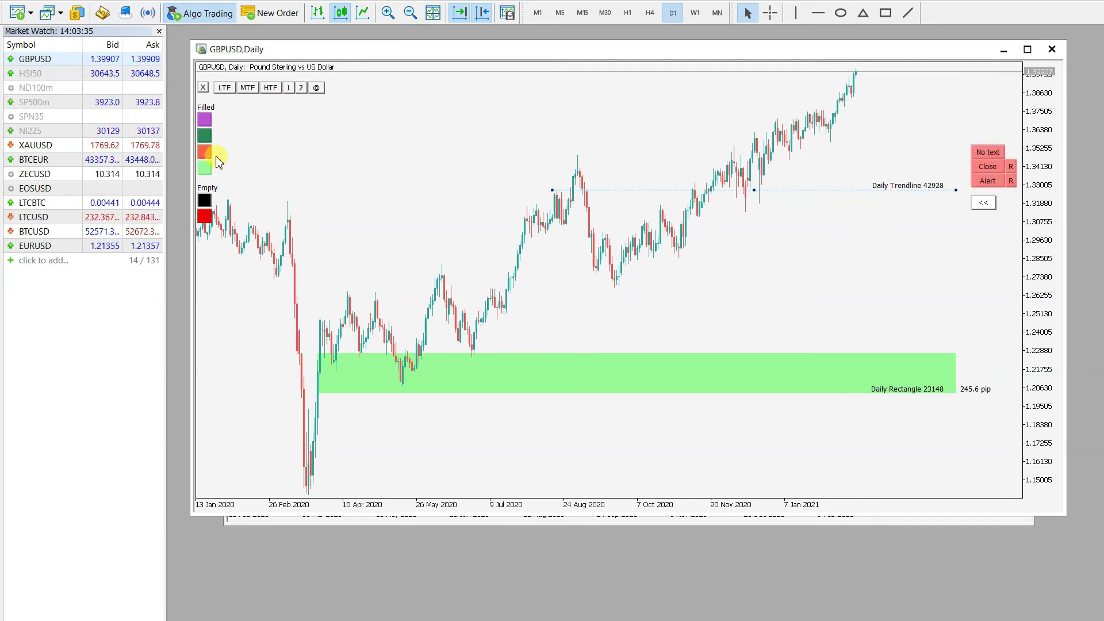
{"action": "left_click", "coordinate": [206, 122]}
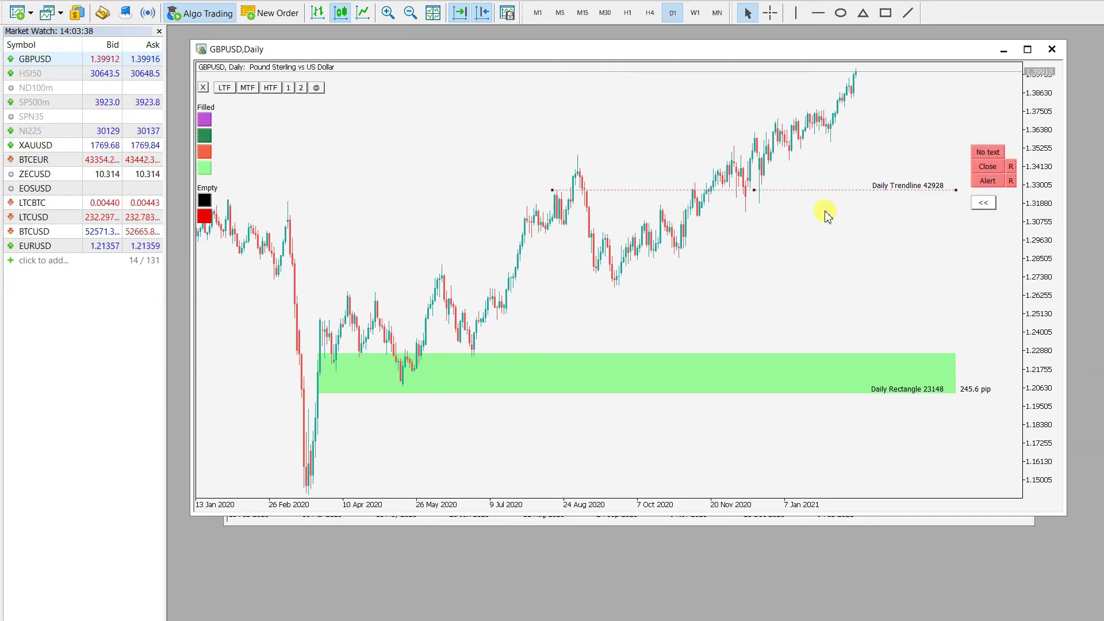
{"action": "left_click", "coordinate": [209, 201]}
{"action": "left_click", "coordinate": [300, 88]}
{"action": "left_click", "coordinate": [758, 190]}
{"action": "left_click", "coordinate": [758, 190]}
{"action": "left_click", "coordinate": [758, 189]}
Draw a second rectangle over the May–July 2020 swing and fill it light green.
{"action": "left_click", "coordinate": [885, 13]}
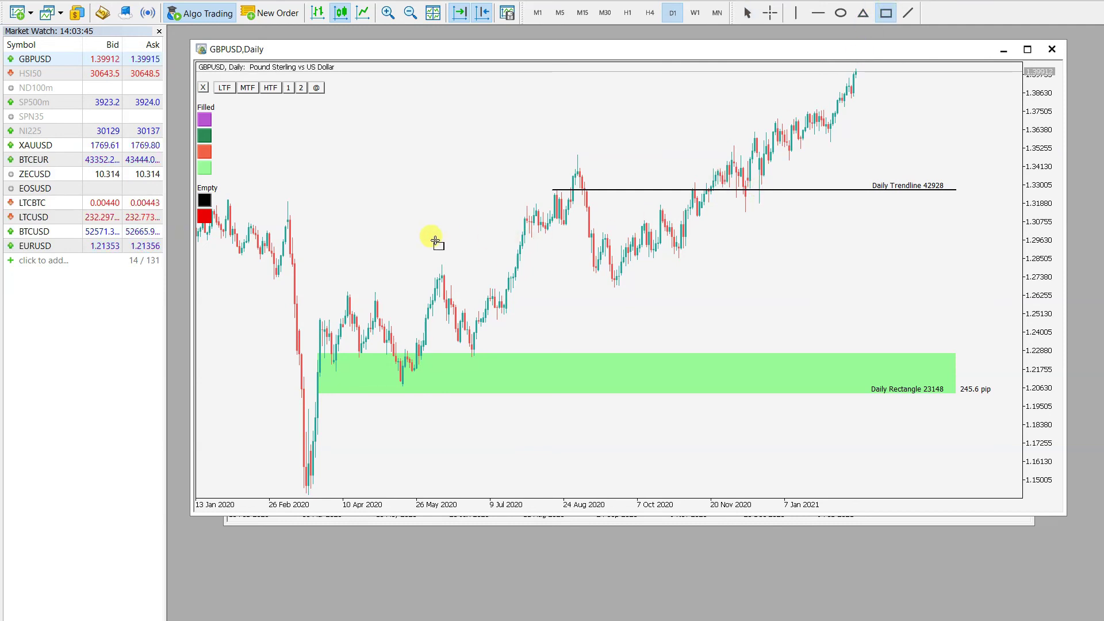
{"action": "left_click_drag", "start_coordinate": [383, 229], "coordinate": [506, 286]}
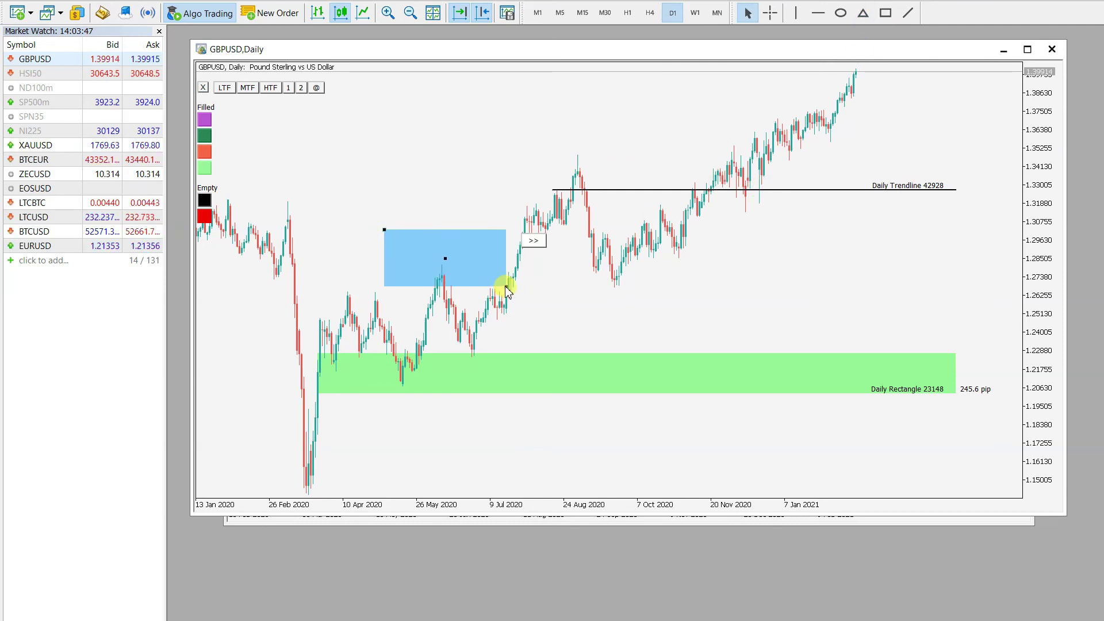
{"action": "left_click", "coordinate": [841, 13]}
{"action": "key", "text": "Escape"}
{"action": "left_click", "coordinate": [204, 135]}
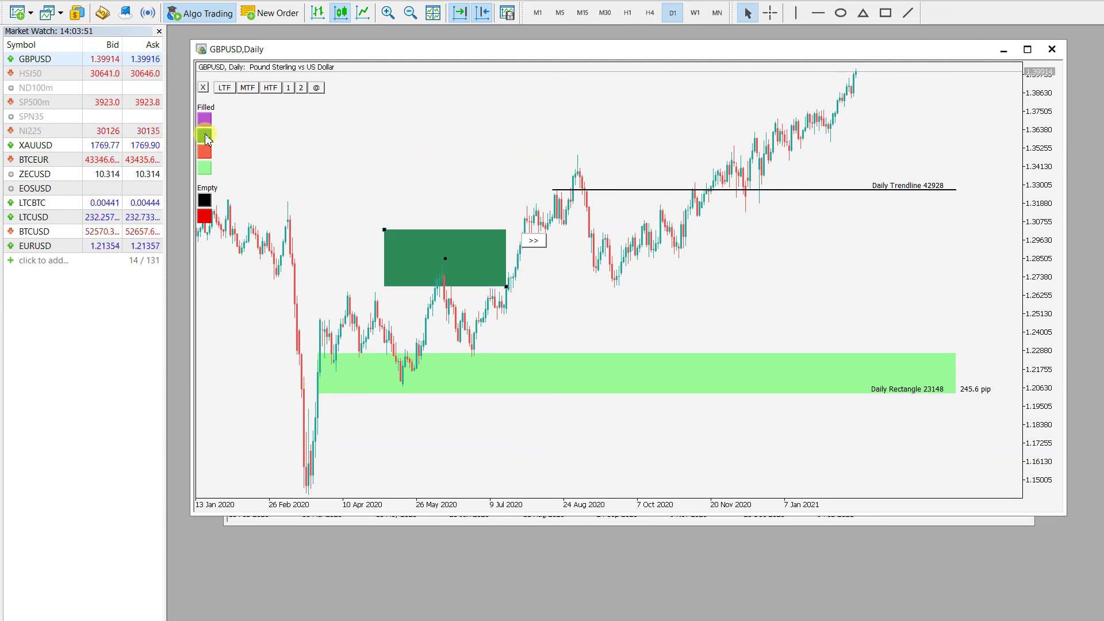
{"action": "left_click", "coordinate": [204, 151]}
{"action": "left_click", "coordinate": [204, 168]}
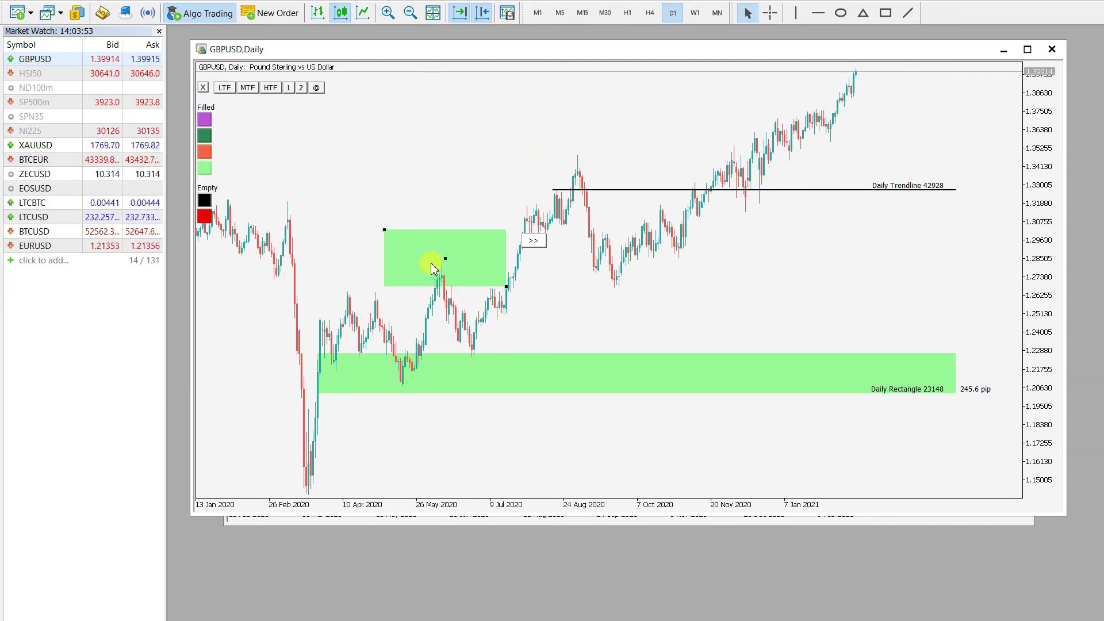
{"action": "left_click", "coordinate": [506, 295]}
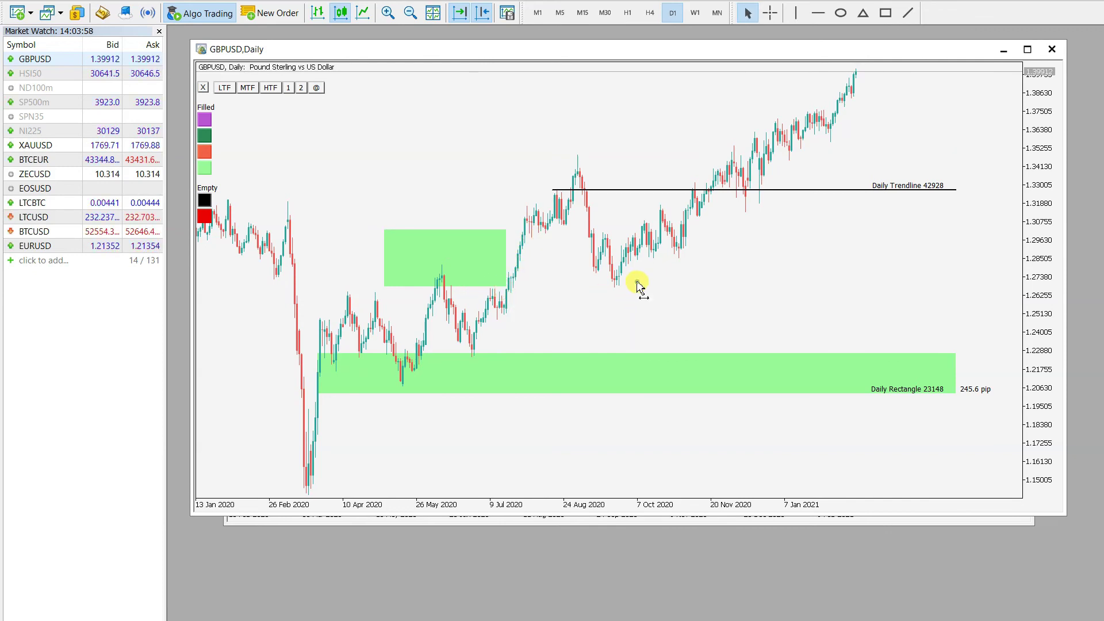